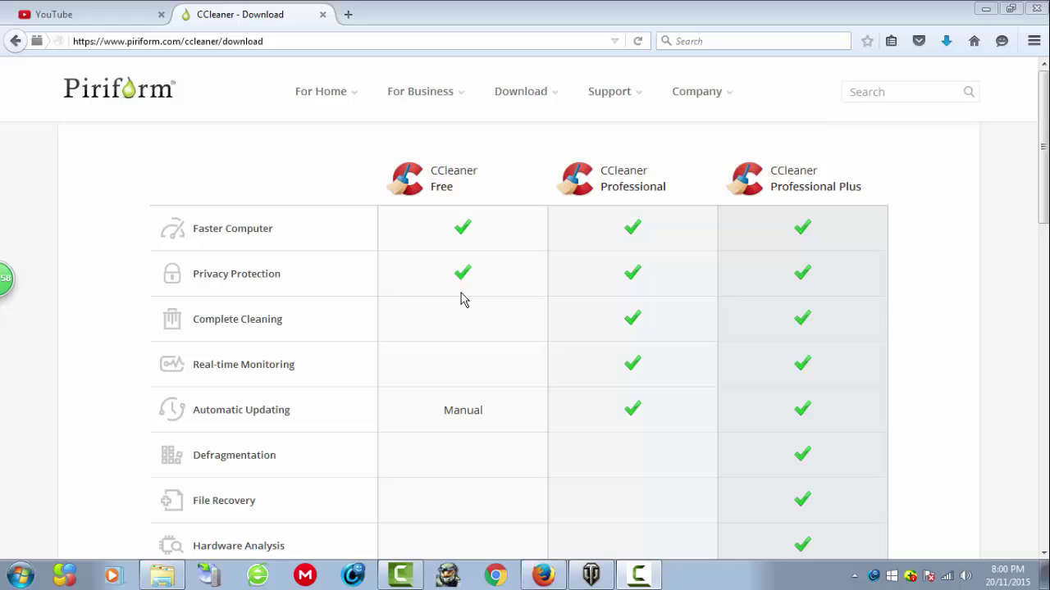
Scroll the CCleaner download page past the payment methods, then minimize Firefox to reveal the desktop
scroll(1043, 164, "down", 1)
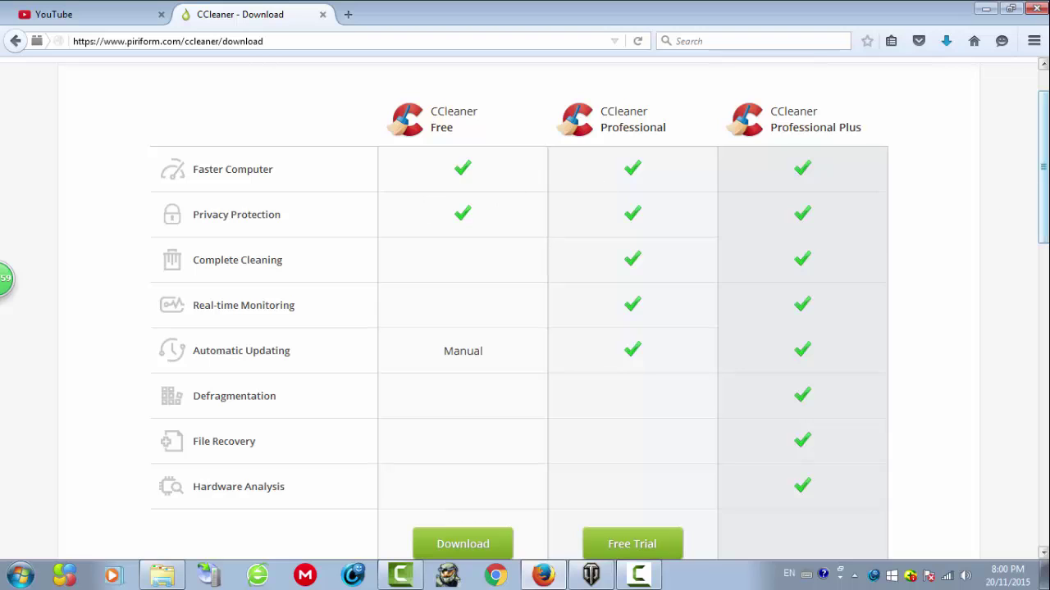
scroll(1042, 164, "down", 1)
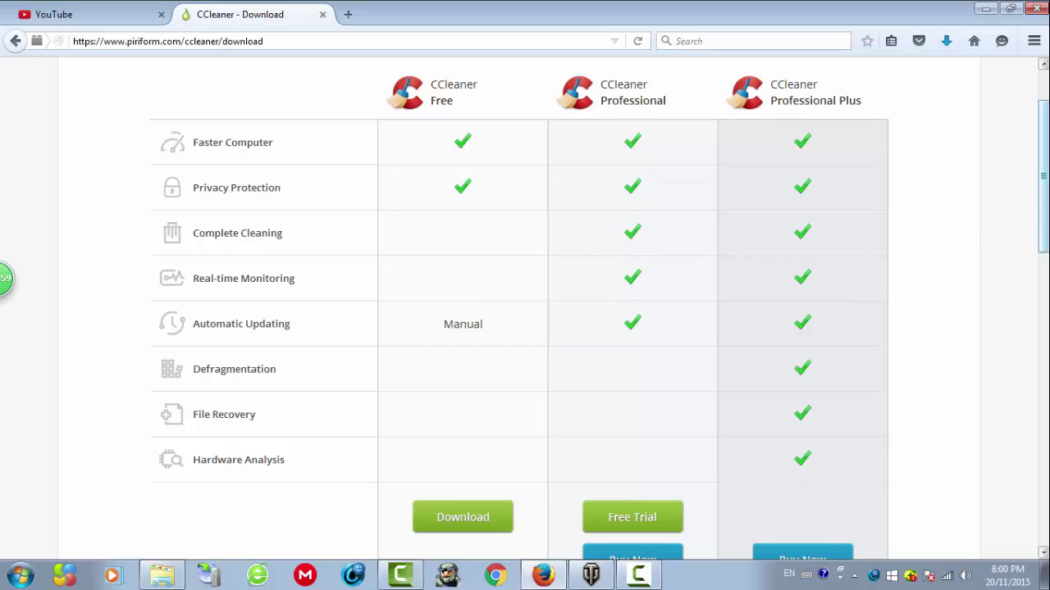
left_click_drag(1043, 176, 1043, 193)
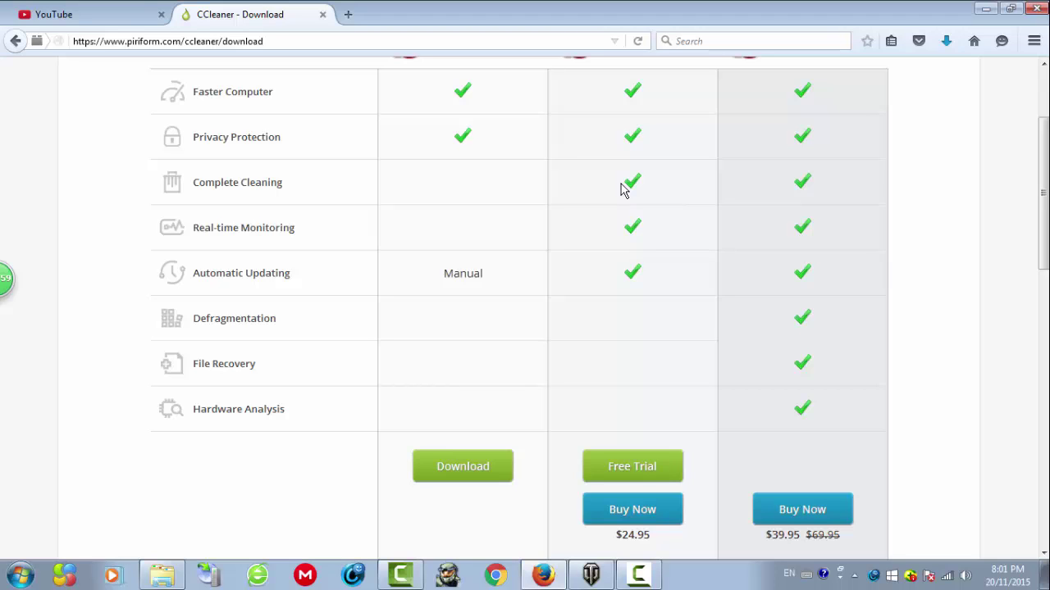
scroll(1035, 238, "up", 2)
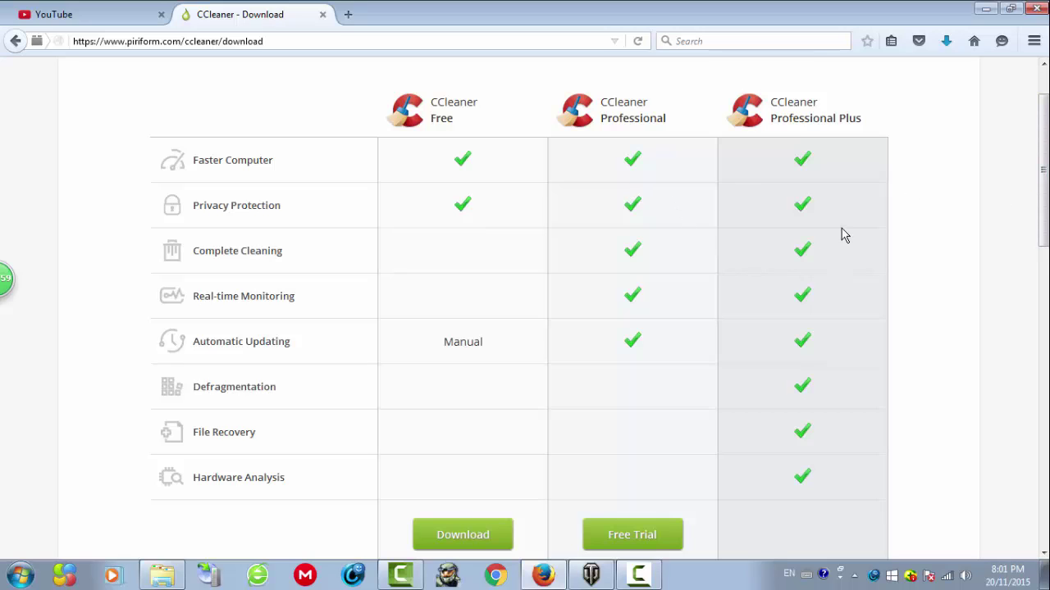
scroll(1042, 172, "down", 1)
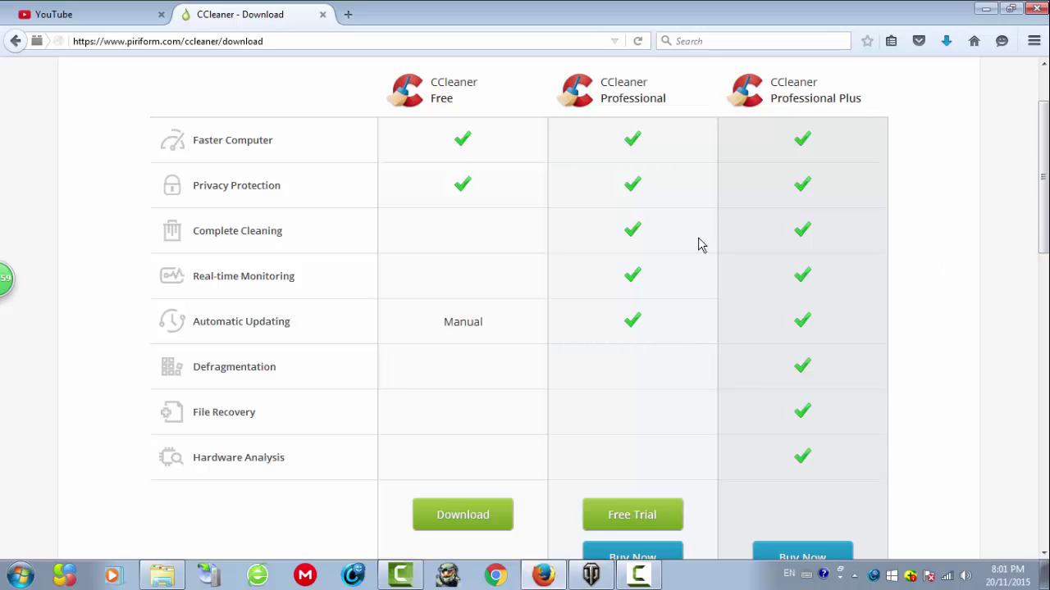
scroll(1041, 188, "down", 1)
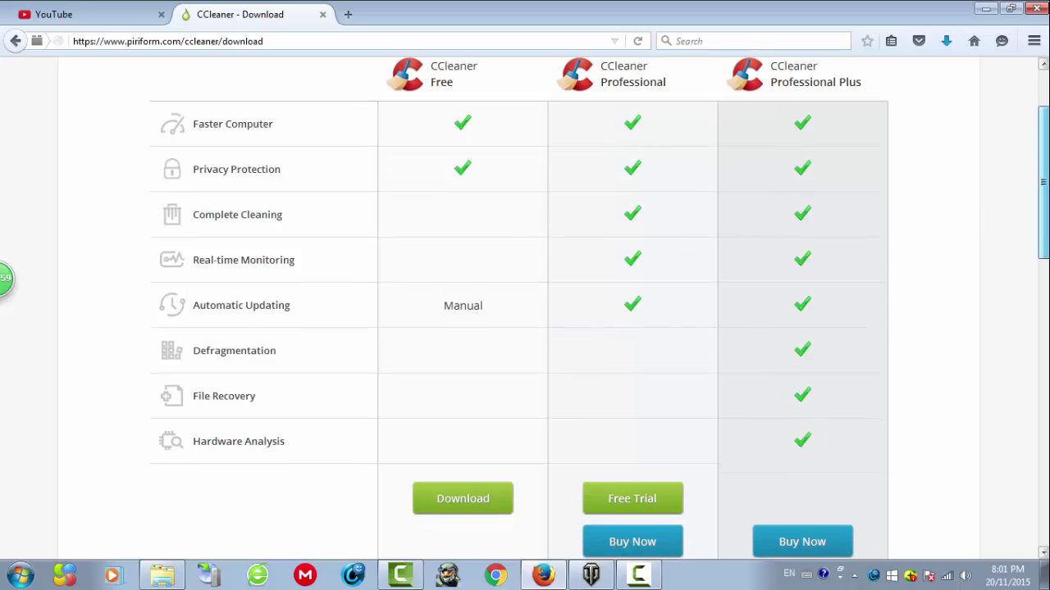
scroll(1042, 197, "down", 1)
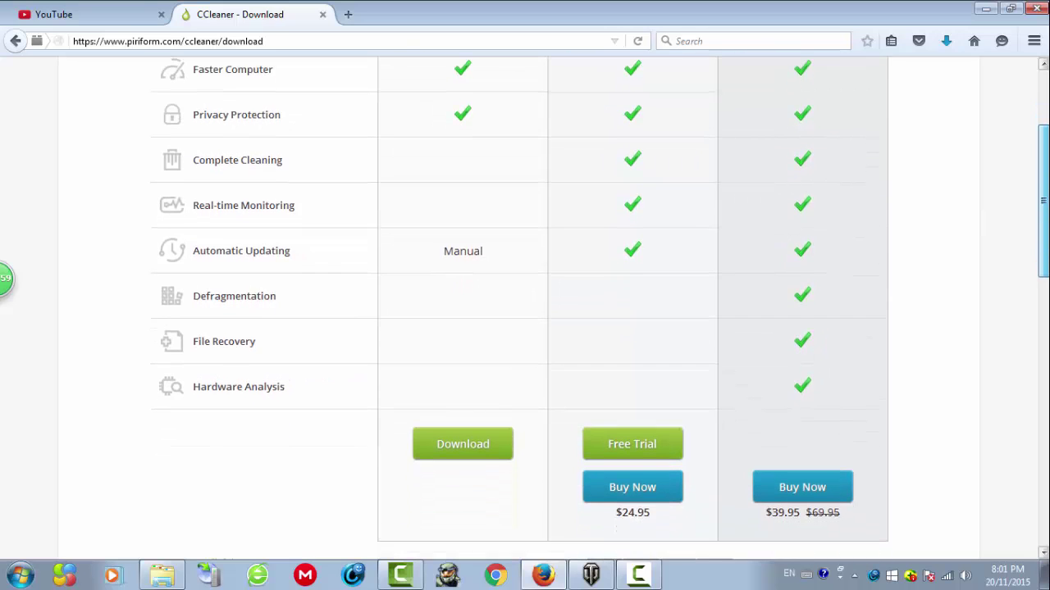
scroll(1041, 197, "up", 1)
scroll(520, 289, "up", 1)
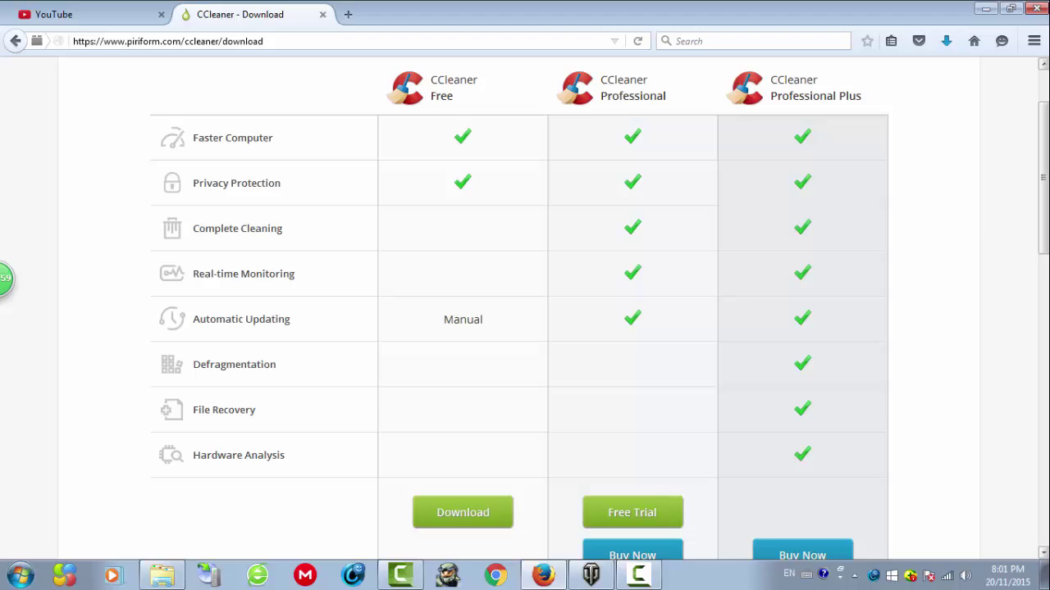
scroll(1042, 197, "down", 1)
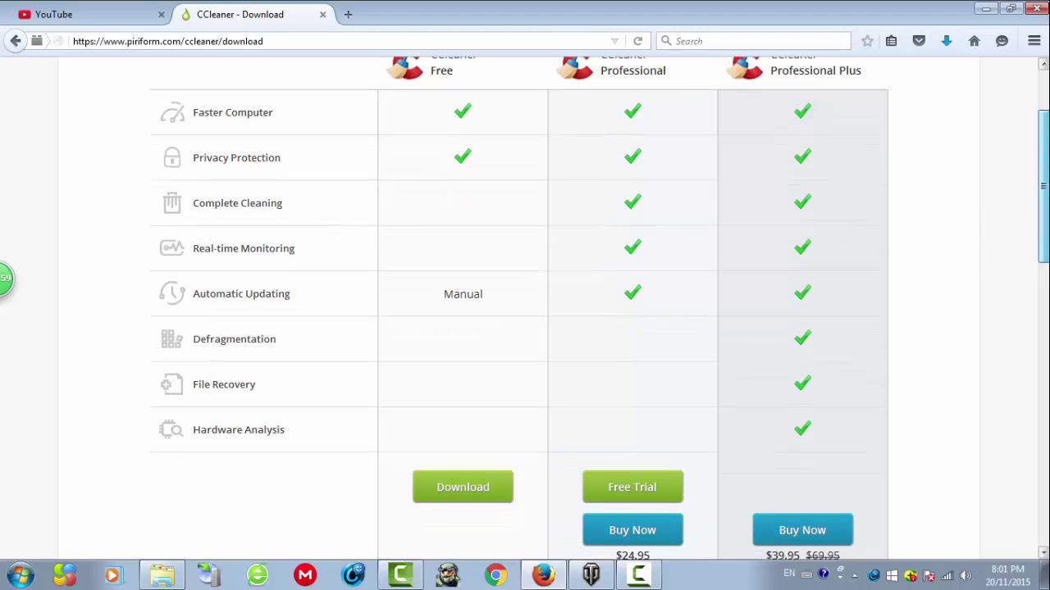
scroll(1042, 197, "down", 1)
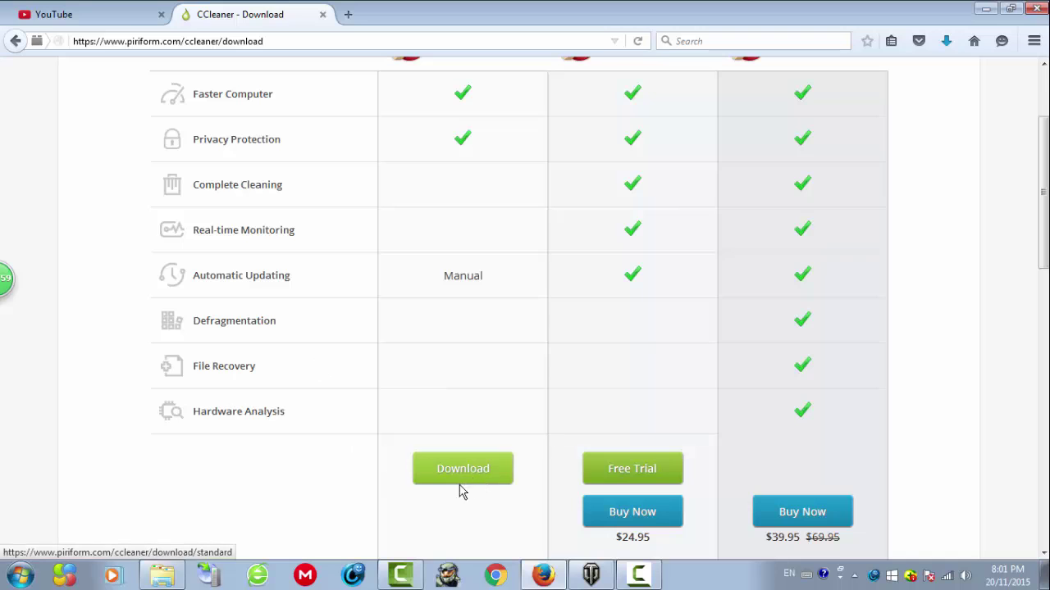
scroll(1017, 215, "down", 1)
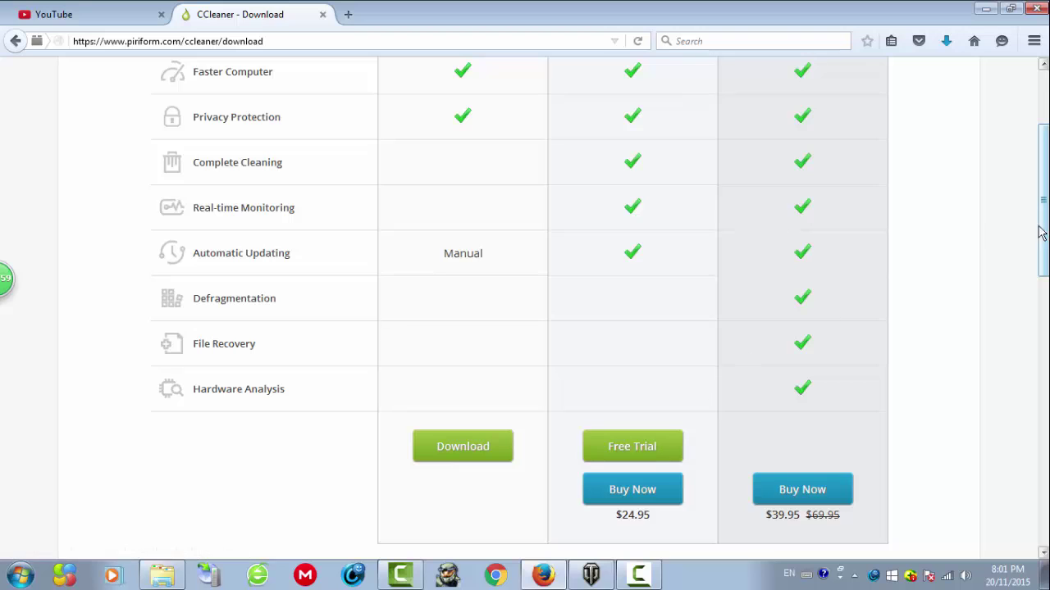
scroll(1042, 230, "up", 2)
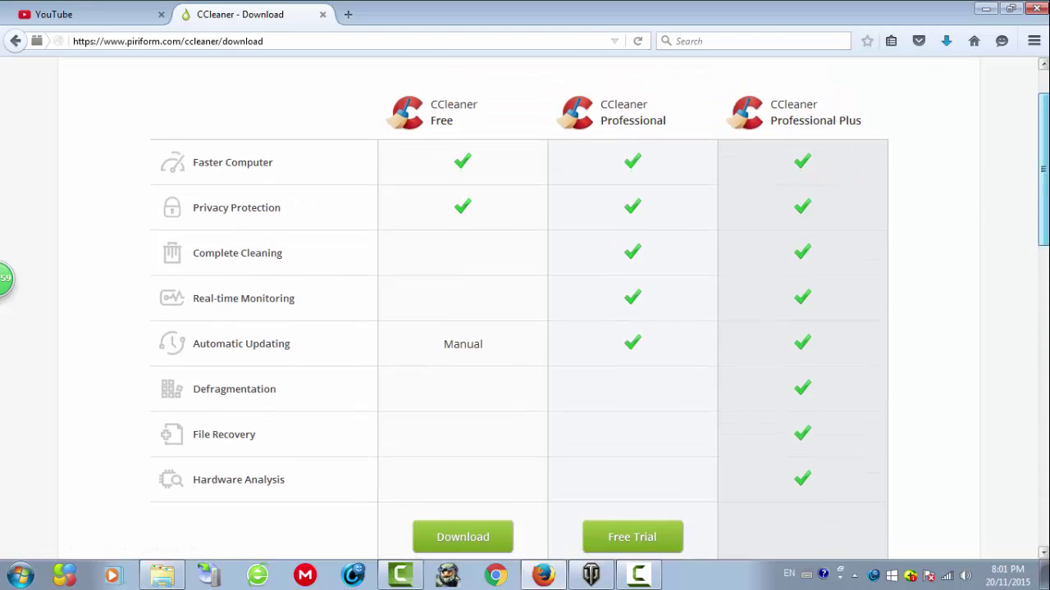
scroll(1035, 163, "down", 6)
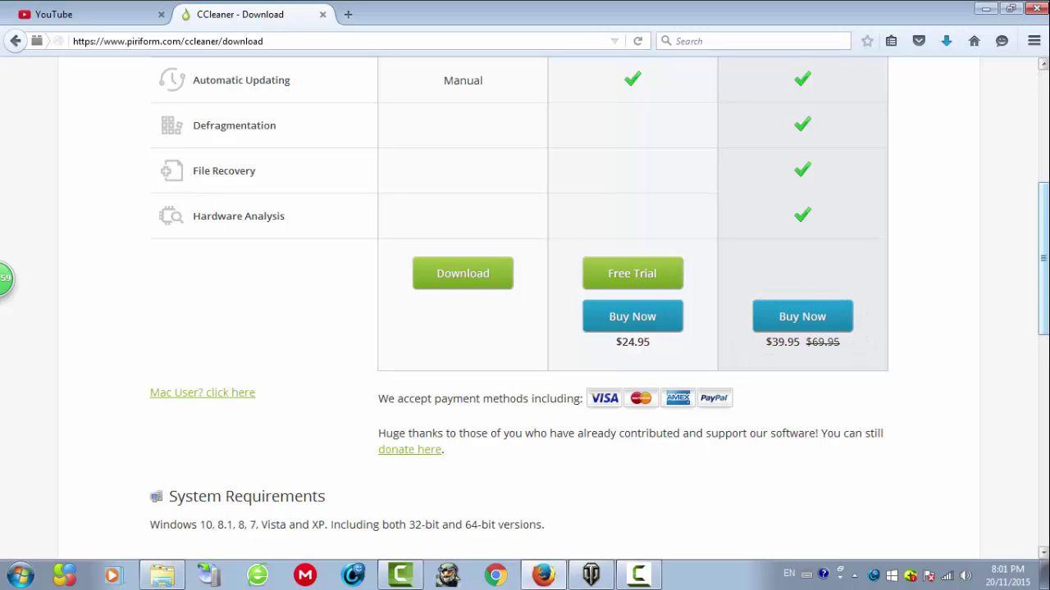
scroll(1042, 246, "up", 1)
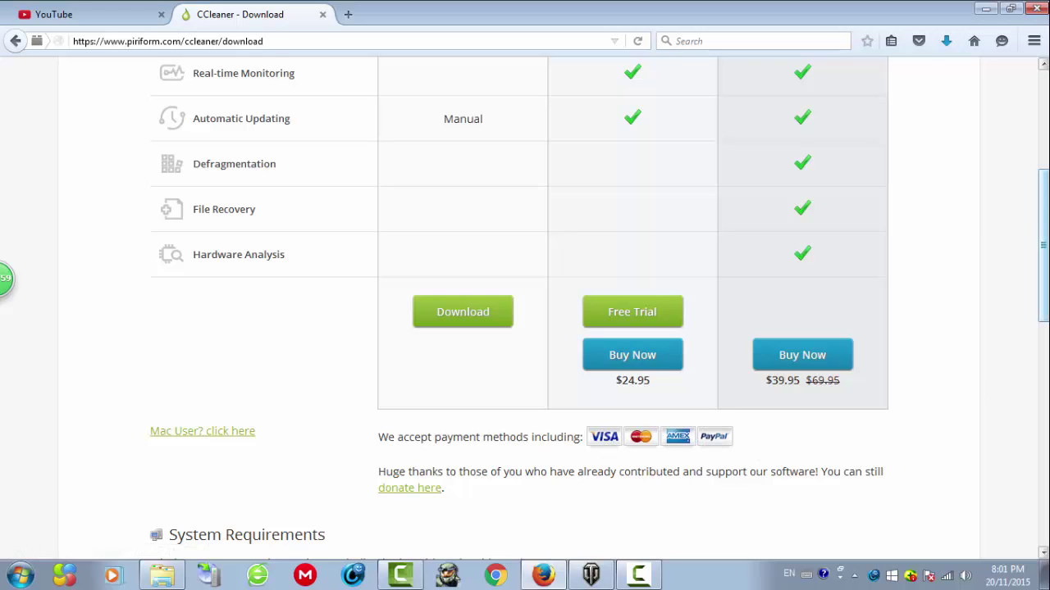
mouse_move(1045, 280)
left_mouse_down()
mouse_move(1046, 322)
mouse_move(1043, 74)
left_mouse_up()
left_click(985, 8)
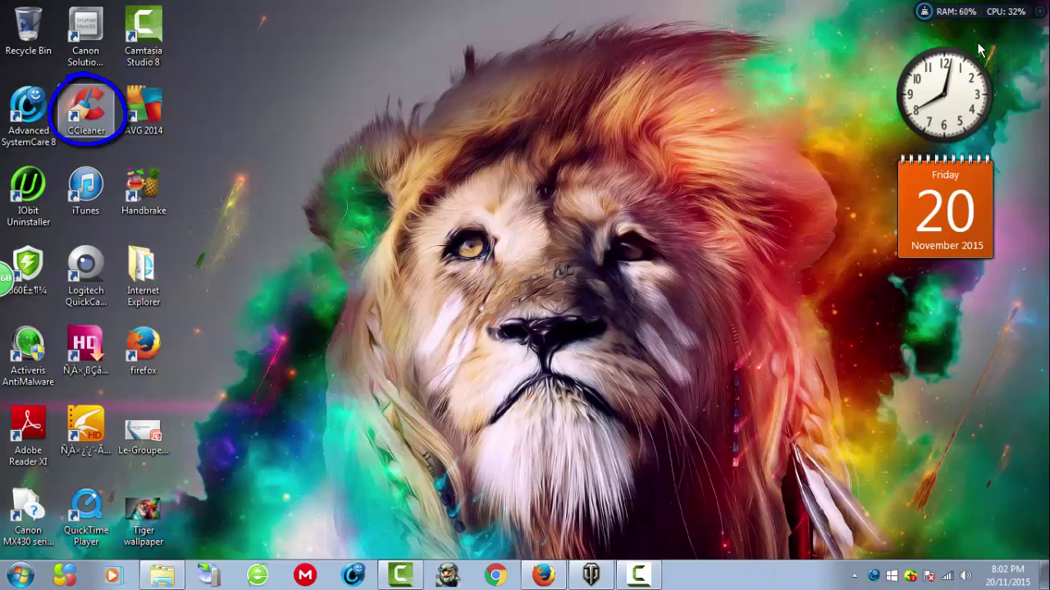
Launch CCleaner Free from its desktop shortcut to show the Cleaner checklist
double_click(94, 115)
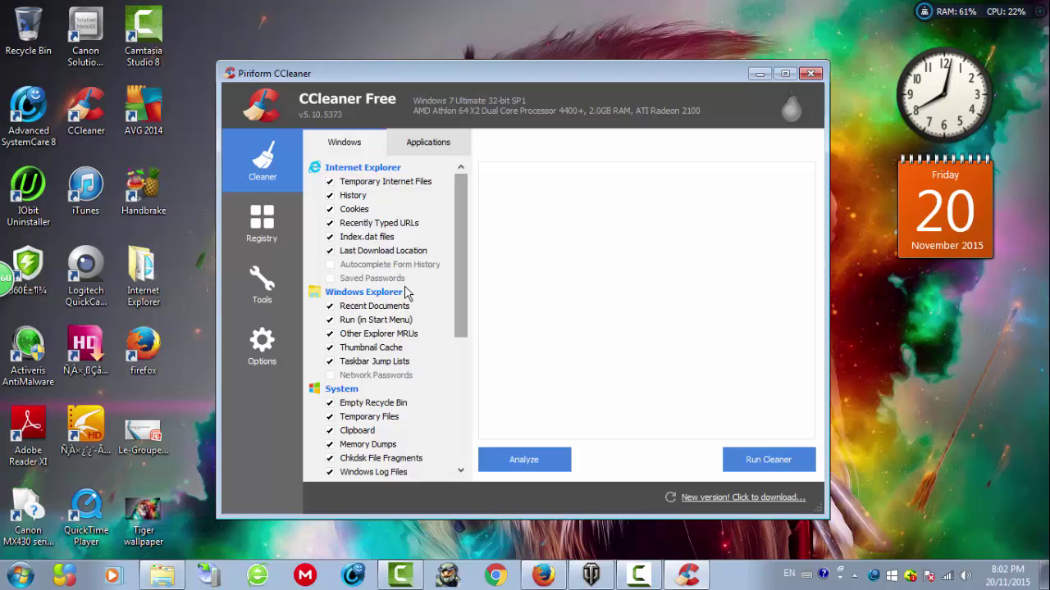
Review the Windows cleaning checklist, then switch to the Applications list with Firefox and Chrome items
scroll(407, 293, "down", 1)
scroll(406, 293, "down", 1)
scroll(407, 293, "down", 2)
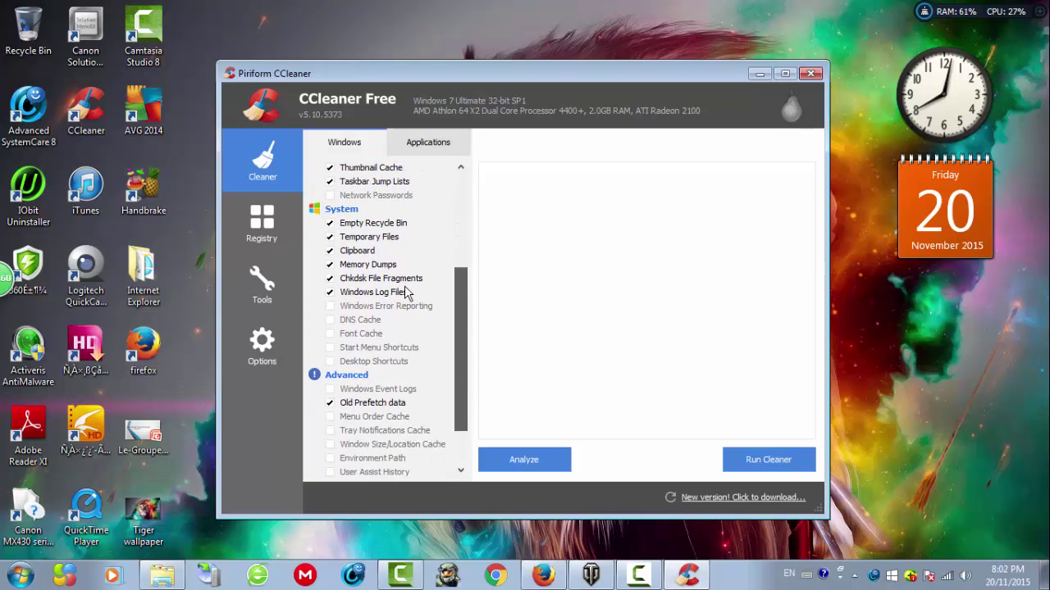
scroll(407, 293, "down", 1)
scroll(406, 292, "up", 1)
scroll(407, 293, "up", 1)
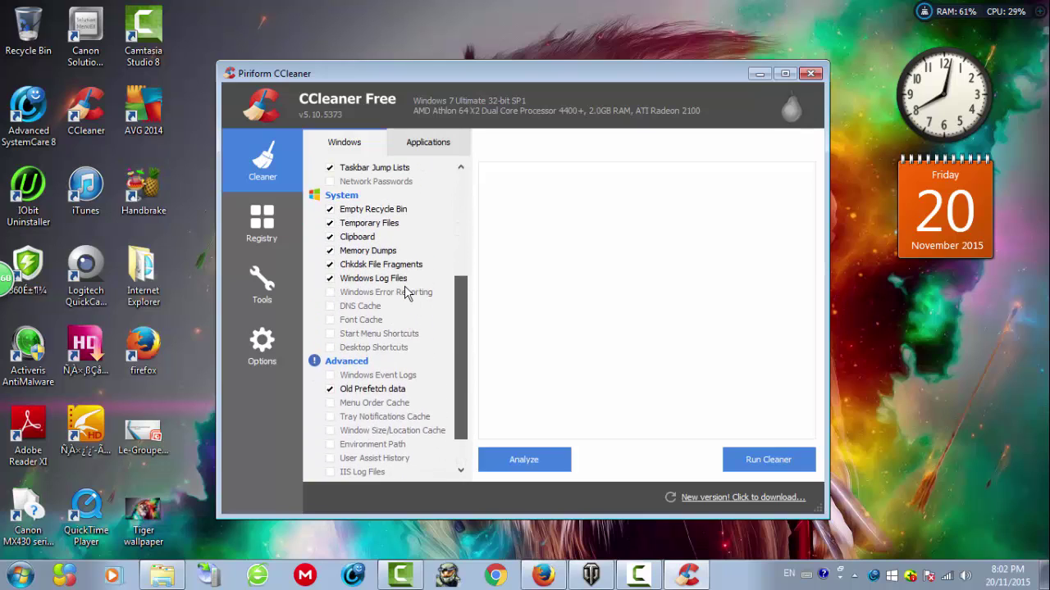
scroll(407, 293, "up", 1)
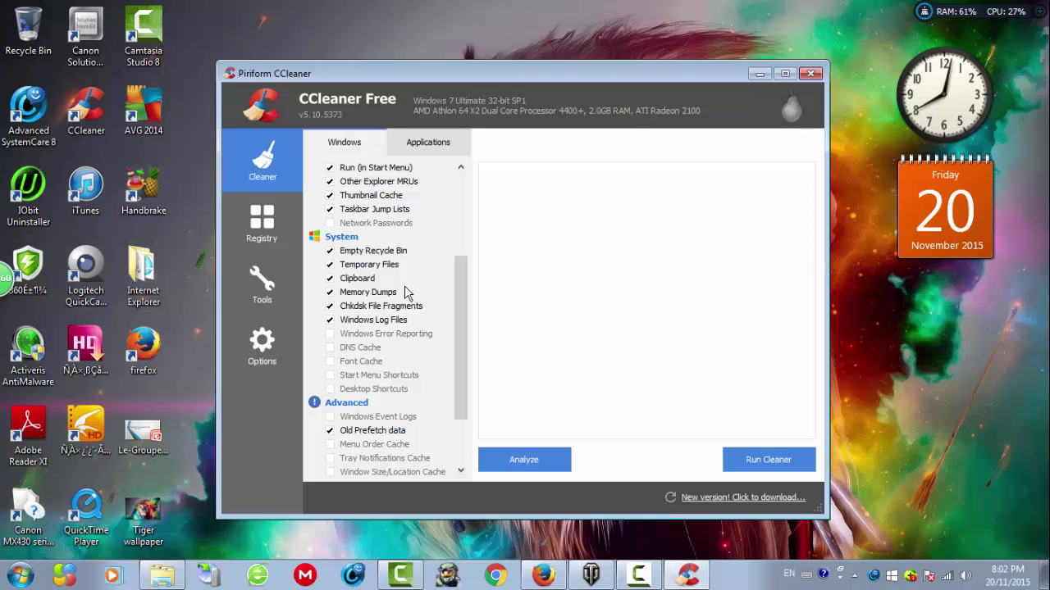
scroll(406, 292, "up", 2)
scroll(406, 293, "up", 1)
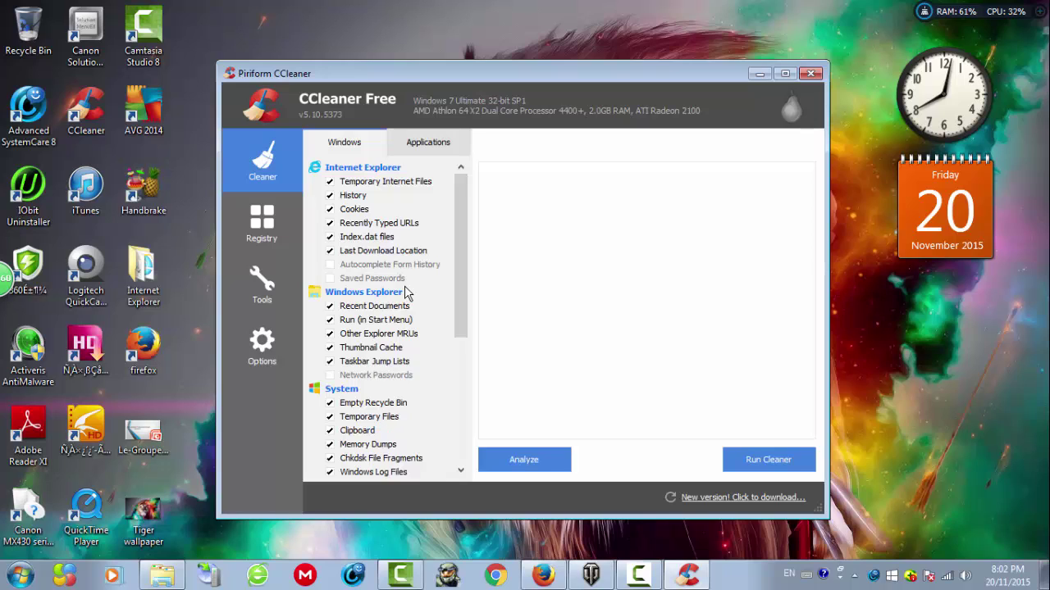
scroll(407, 292, "down", 1)
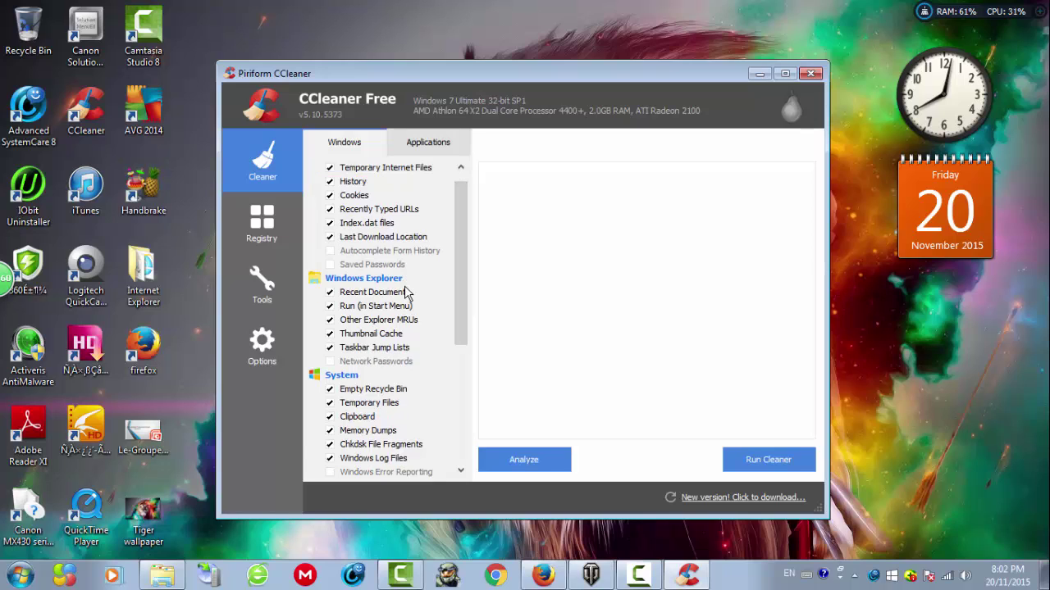
key("ctrl+Tab")
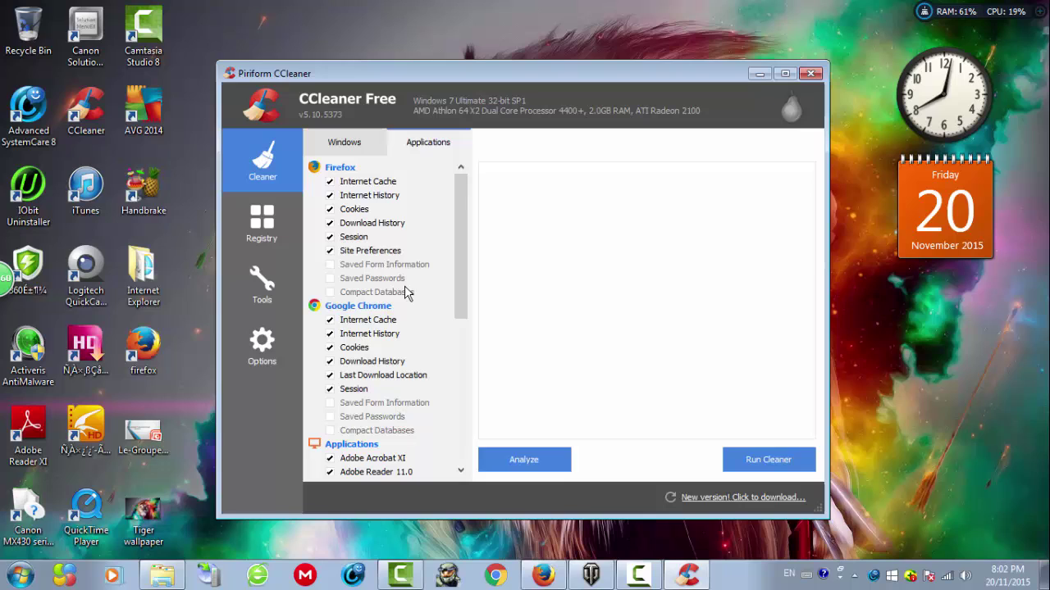
scroll(407, 293, "down", 1)
scroll(406, 293, "down", 1)
scroll(407, 293, "down", 2)
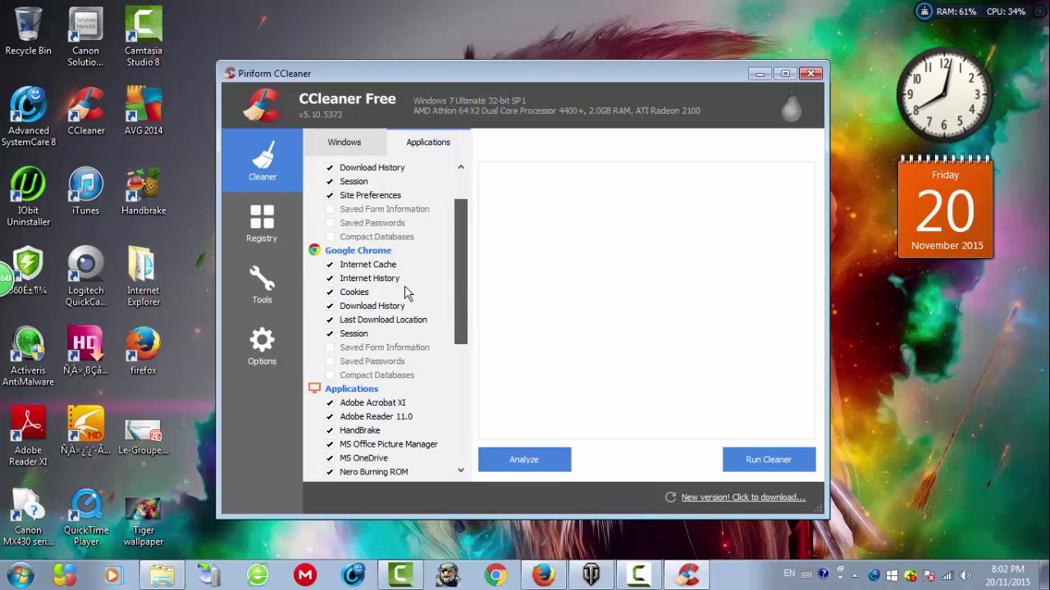
scroll(407, 293, "down", 3)
scroll(407, 293, "down", 2)
scroll(407, 293, "down", 1)
scroll(407, 293, "down", 2)
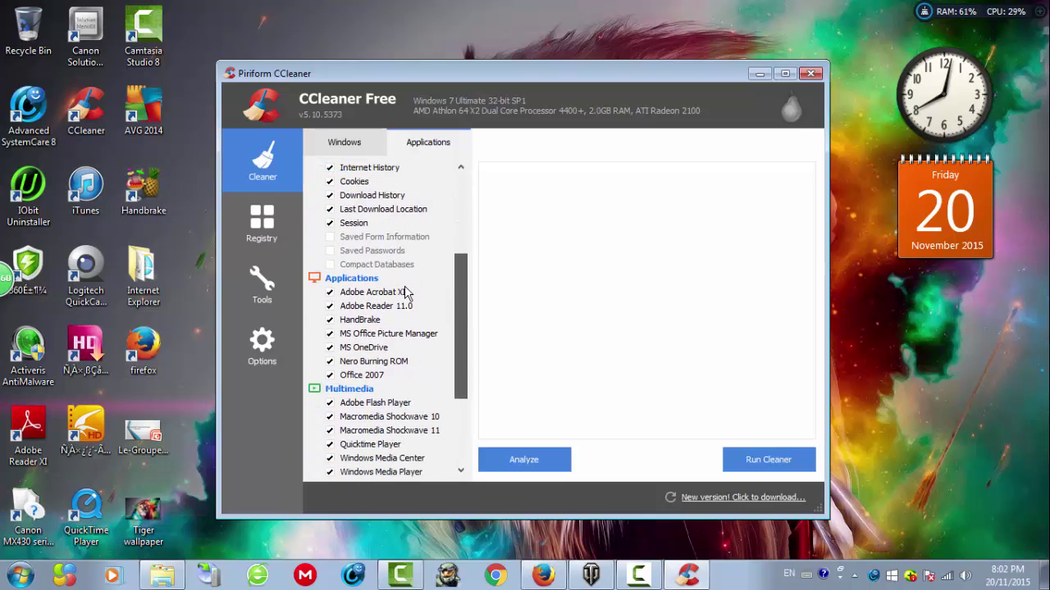
scroll(407, 293, "down", 3)
scroll(407, 293, "down", 2)
scroll(407, 292, "down", 2)
scroll(407, 292, "down", 2)
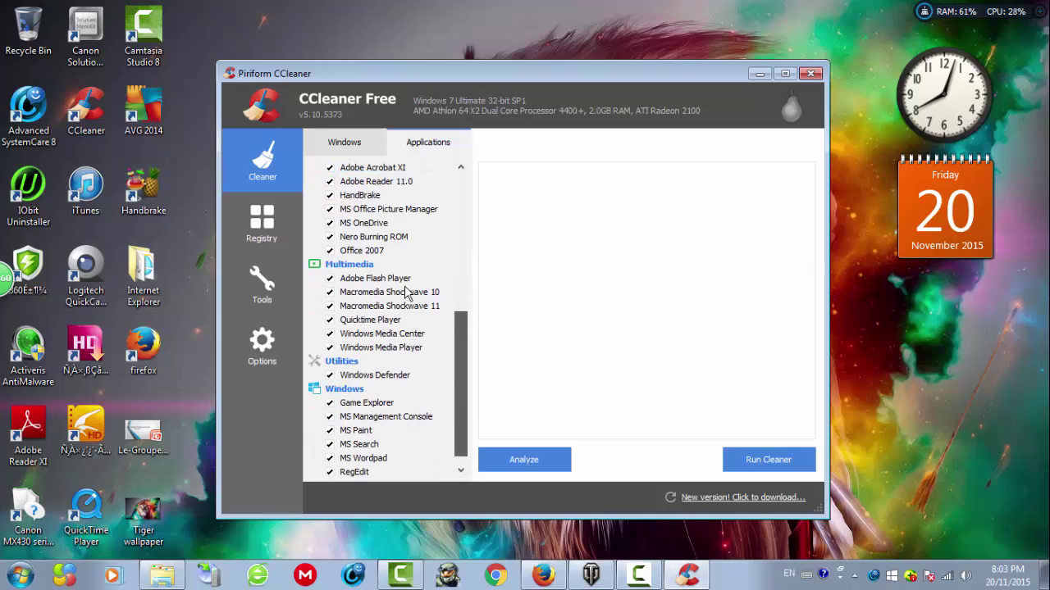
scroll(406, 292, "down", 1)
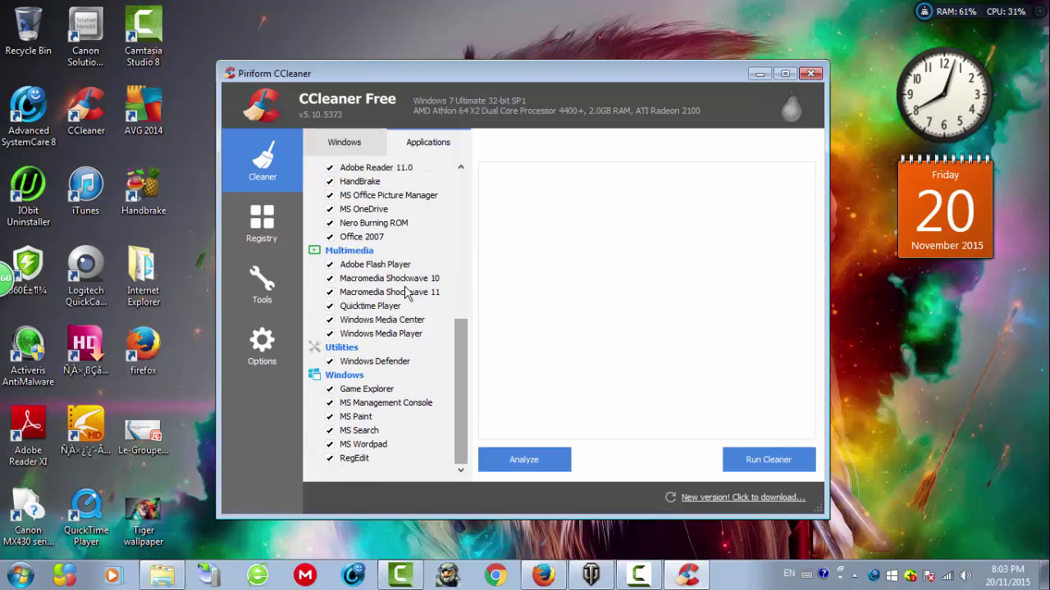
scroll(407, 292, "up", 1)
scroll(406, 293, "down", 1)
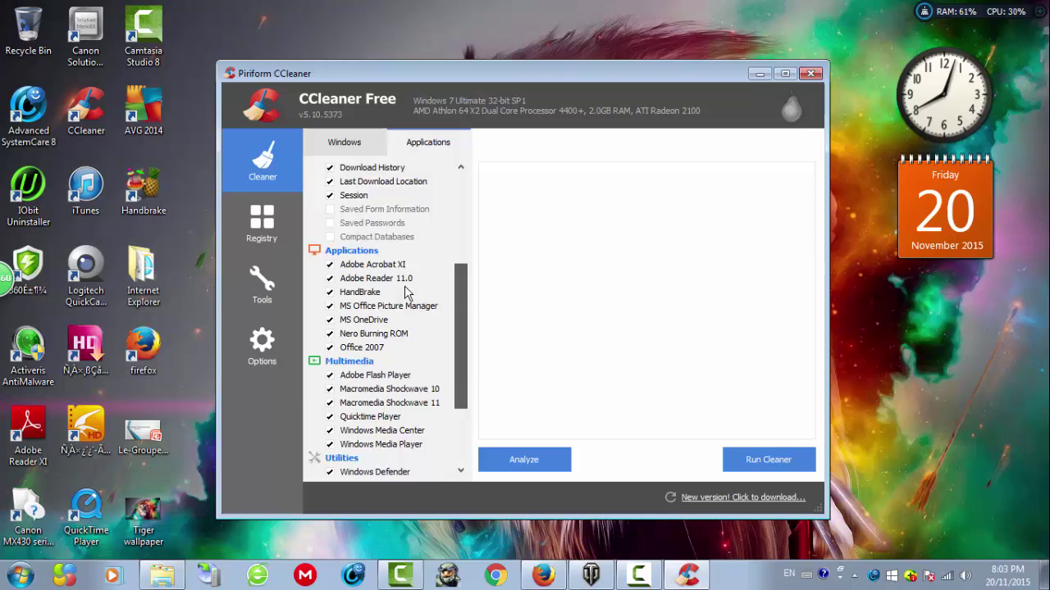
scroll(405, 292, "up", 5)
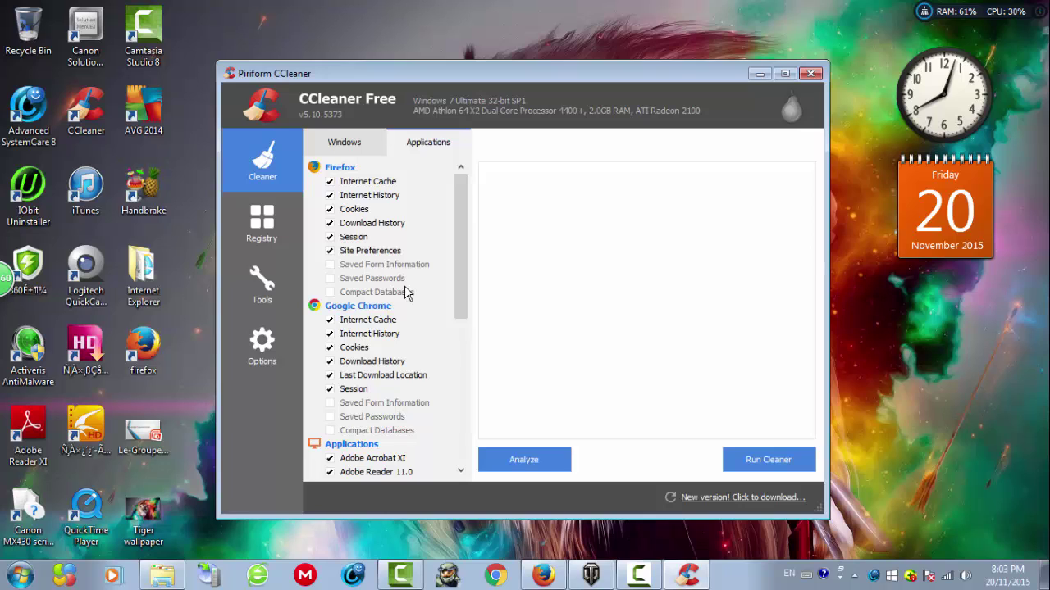
Run Cleaner and confirm the permanent deletion of the checked files
key("Return")
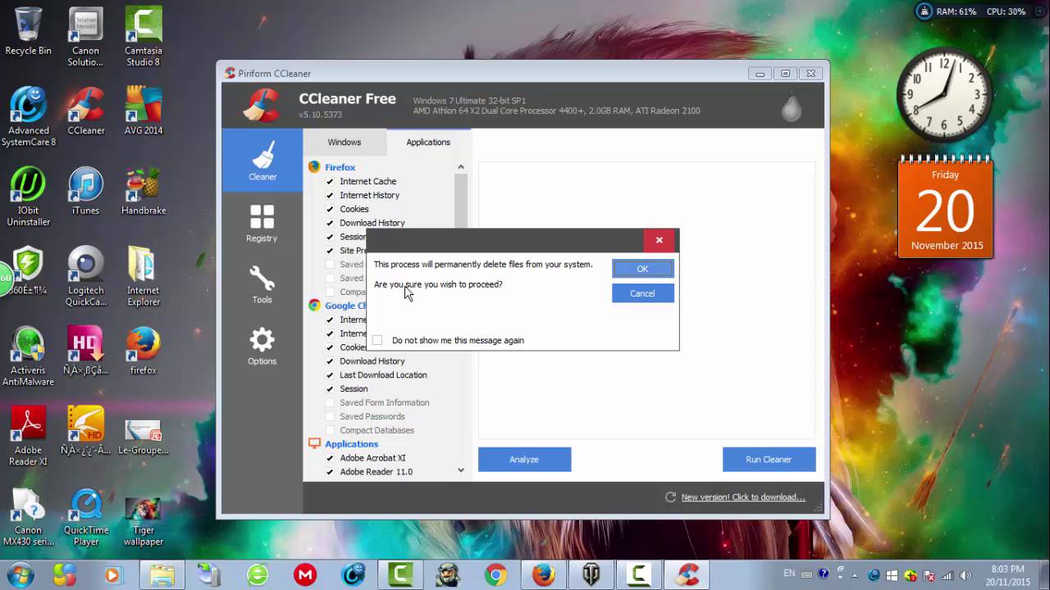
key("Return")
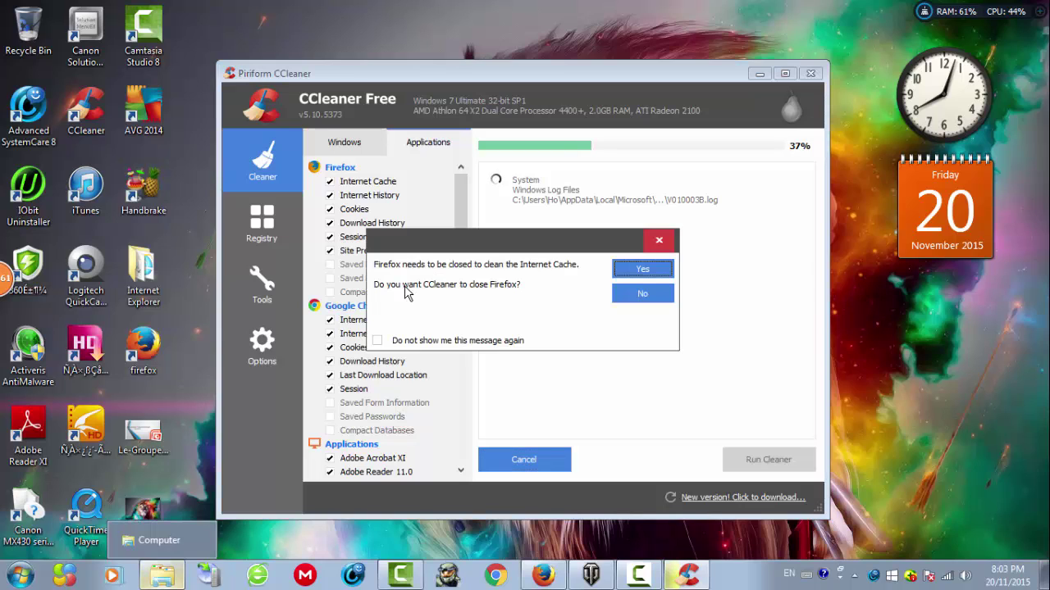
left_click(174, 544)
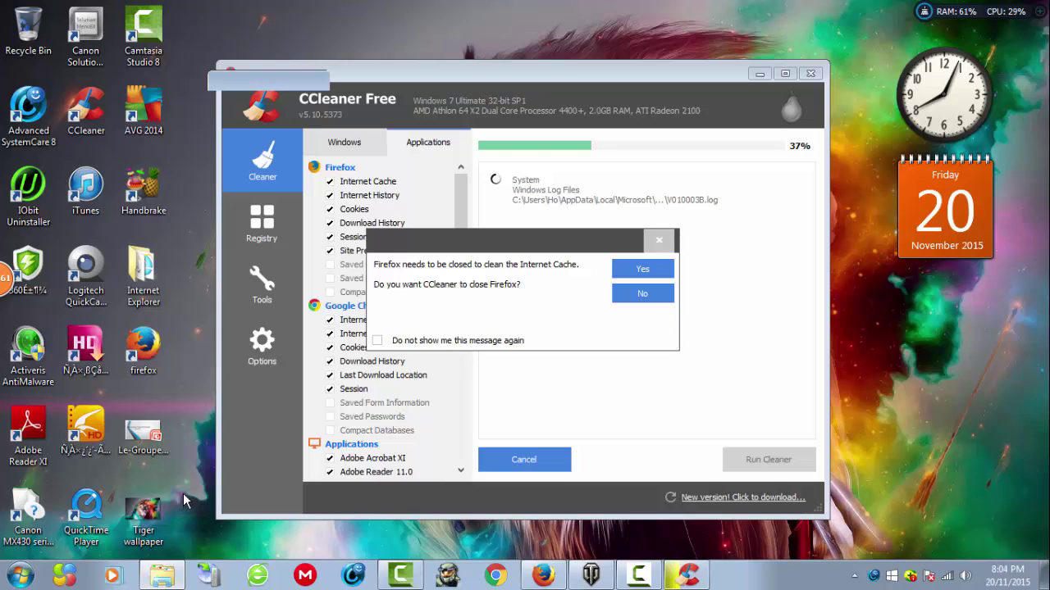
left_click(245, 355)
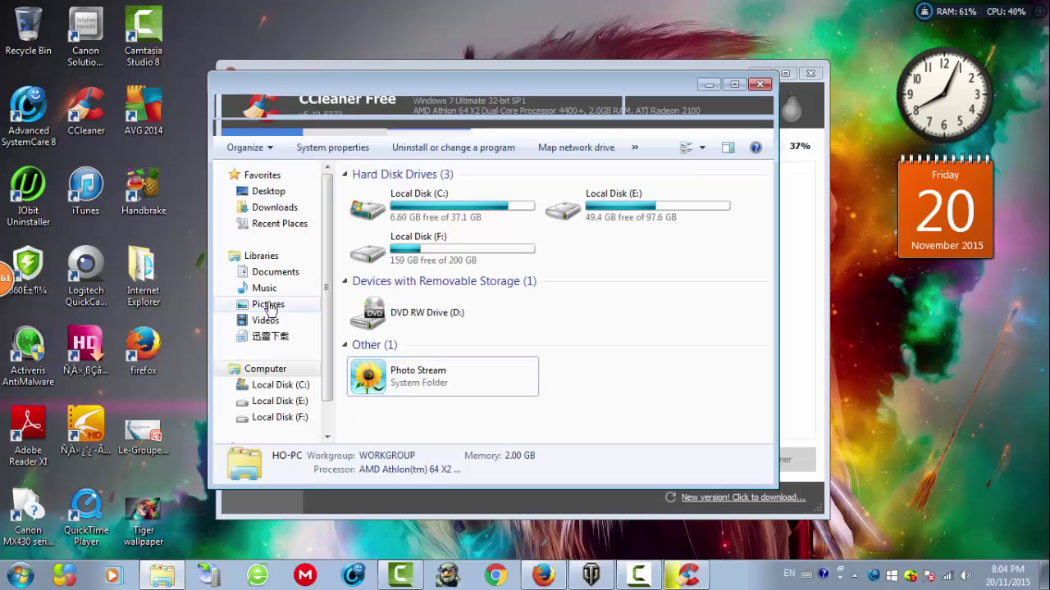
left_click_drag(550, 93, 524, 93)
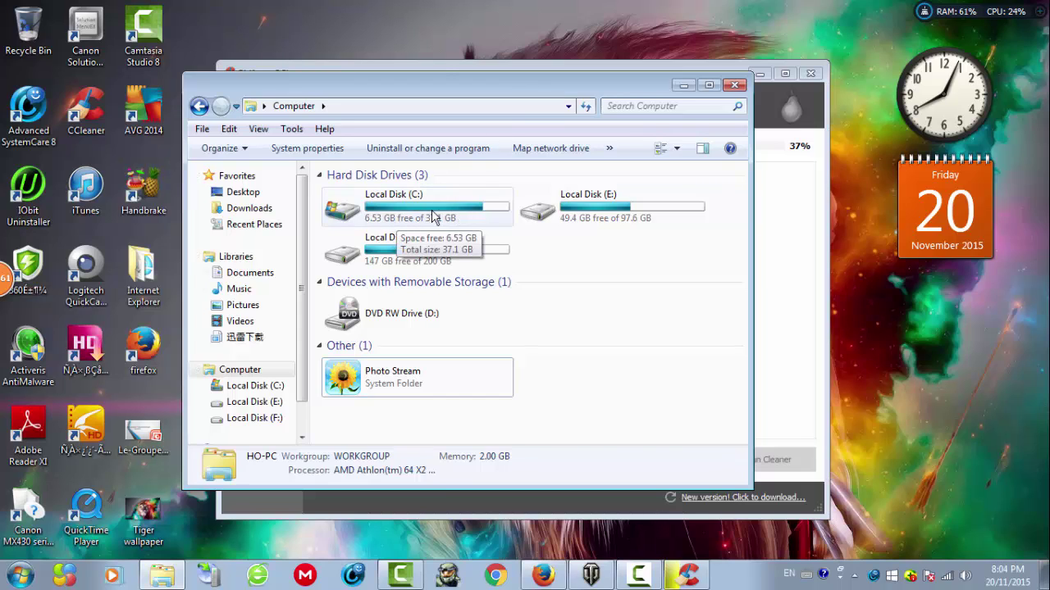
left_click(682, 86)
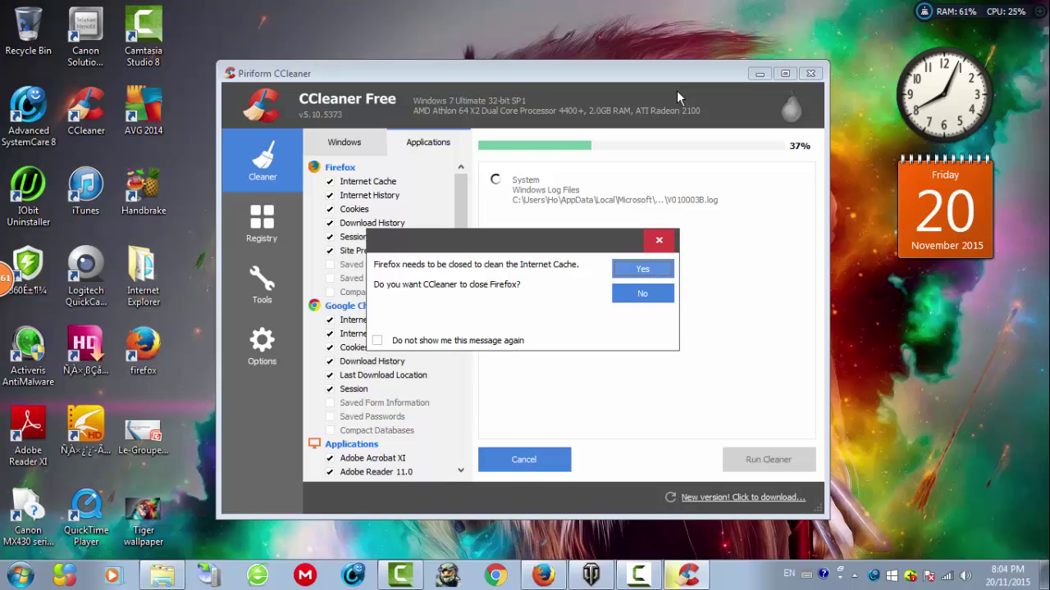
Let CCleaner close Firefox, approving closing both open tabs
key("Return")
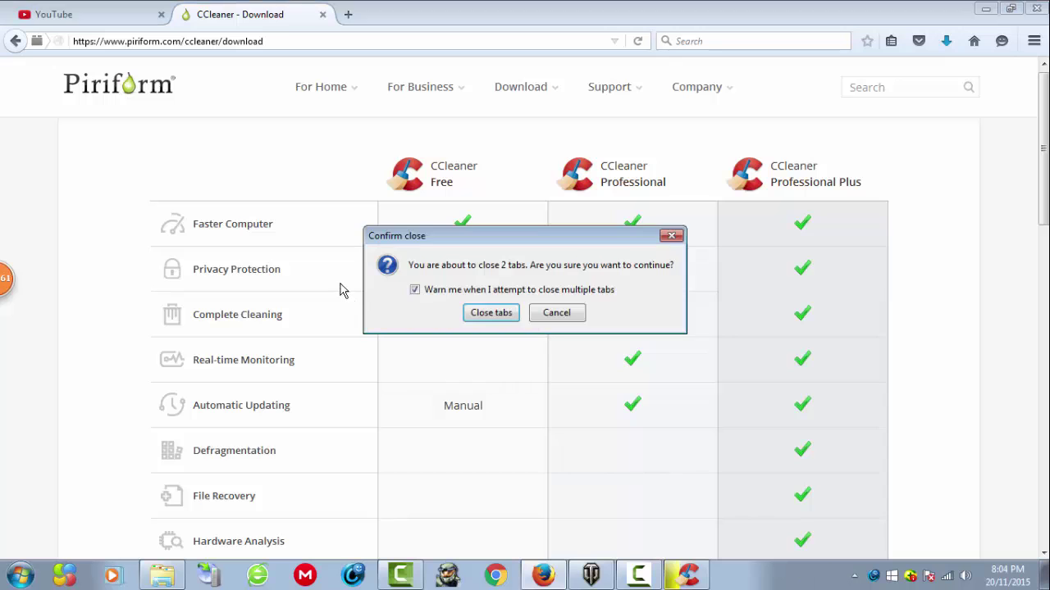
left_click(490, 315)
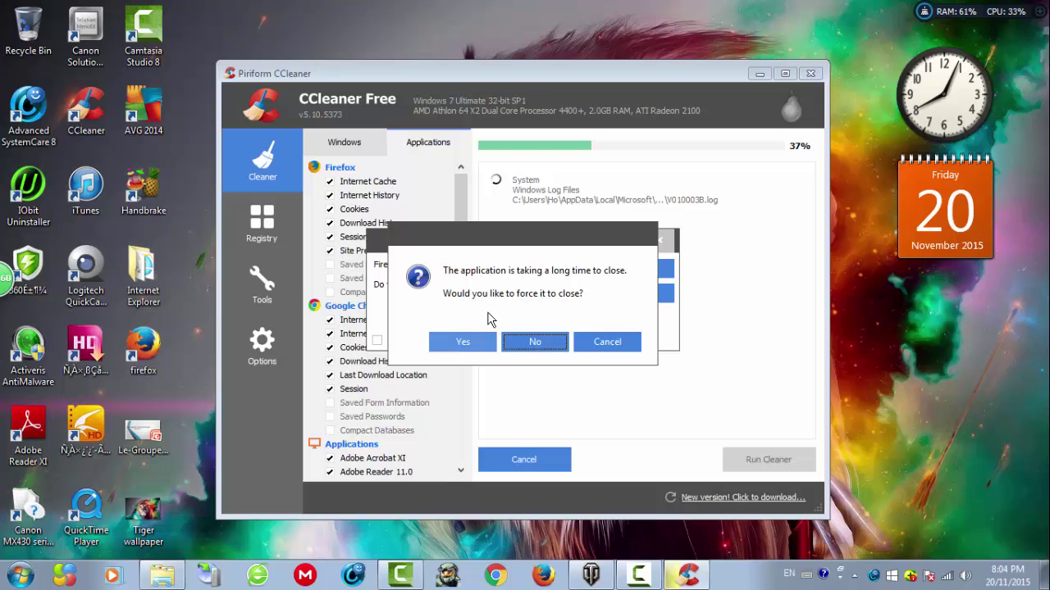
Force-close the unresponsive Firefox and dismiss its plugin crash report
left_click(490, 338)
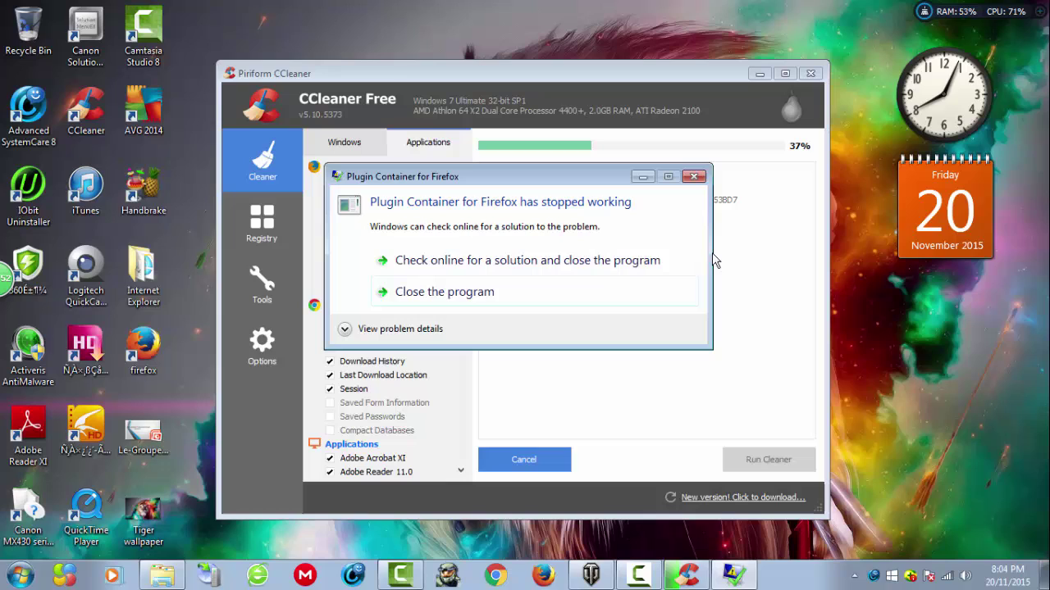
left_click(694, 176)
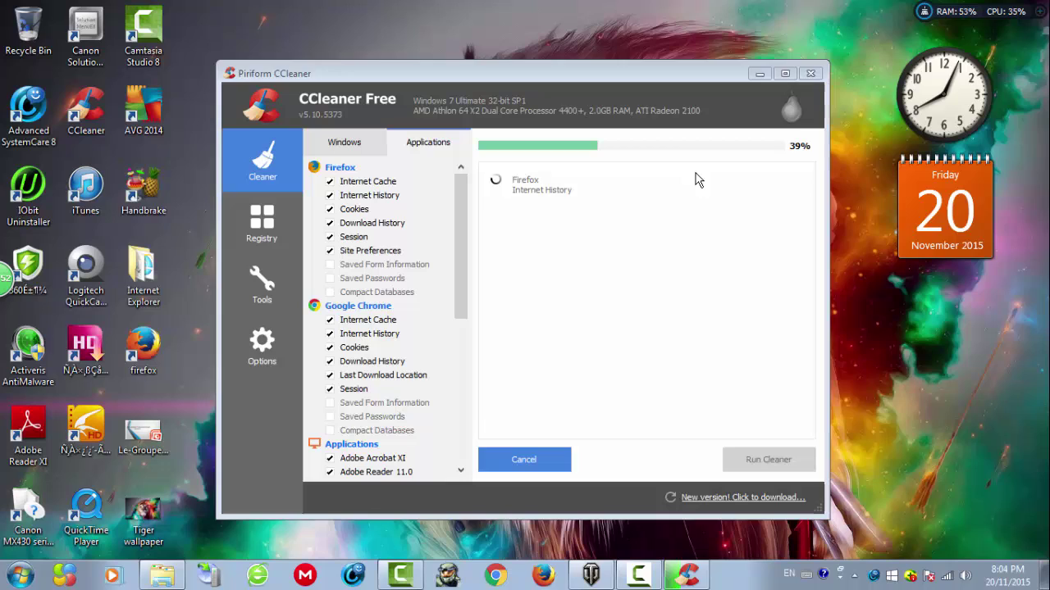
Bring CCleaner forward and wait for Cleaning Complete reporting 23.0 MB removed
left_click(695, 179)
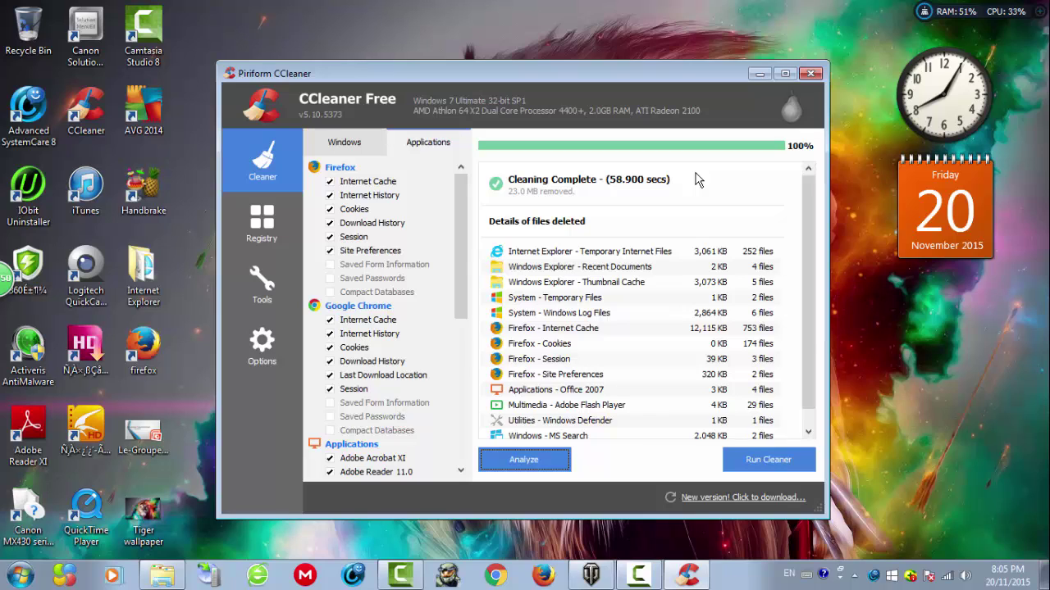
Open Computer beside CCleaner, refresh it, and show Local Disk (C:) with 6.52 GB free of 37.1 GB
left_click(217, 493)
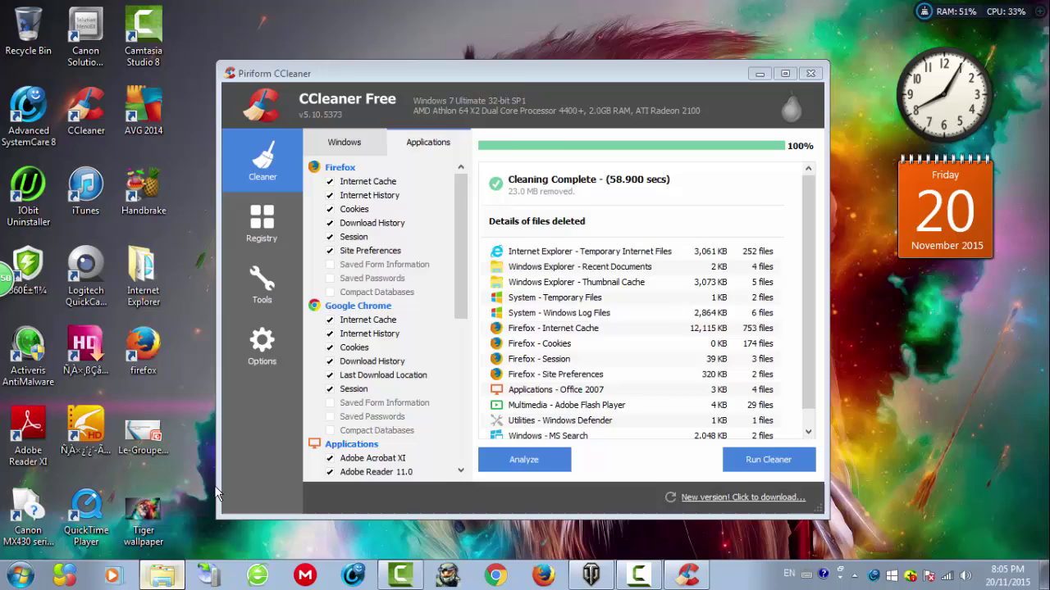
key("super+e")
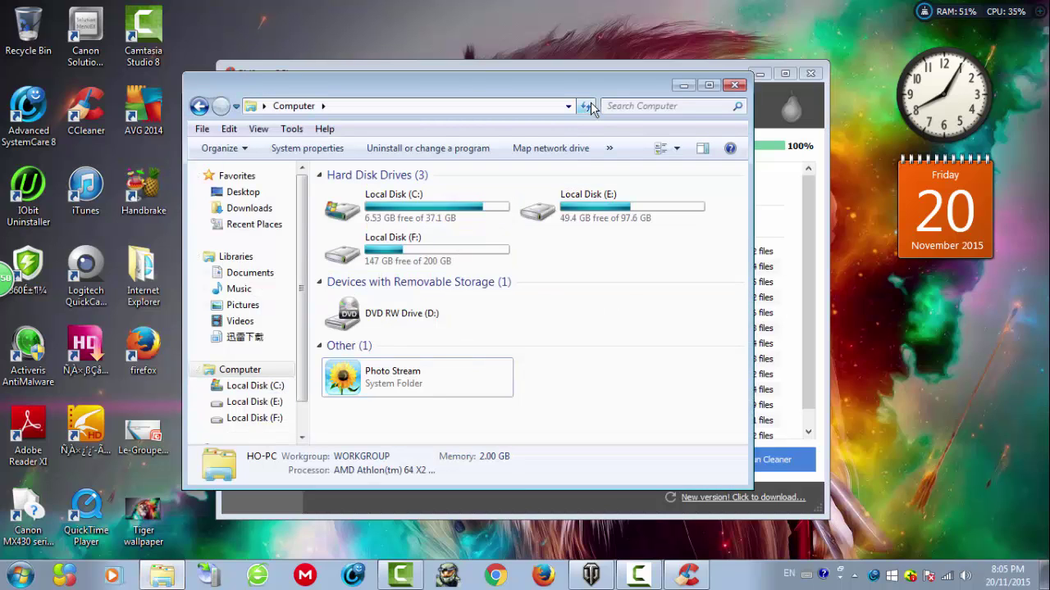
left_click(588, 107)
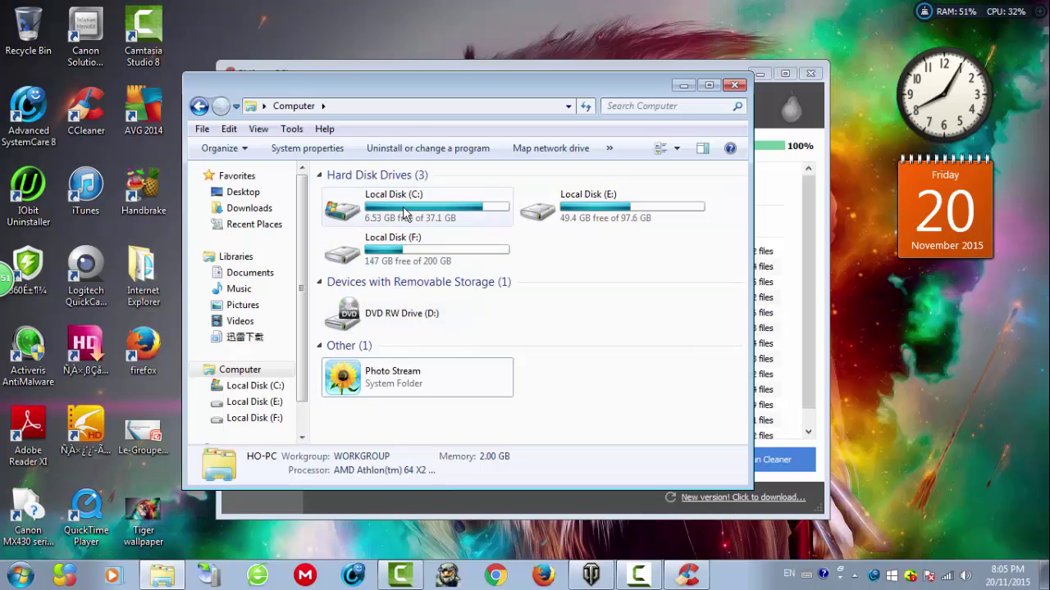
left_click_drag(416, 91, 234, 83)
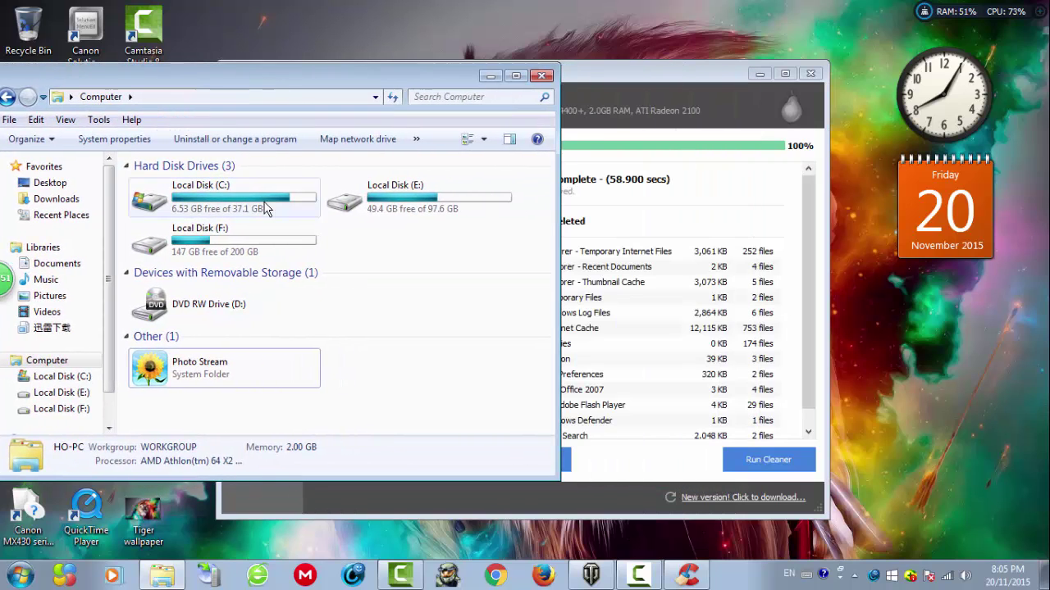
left_click_drag(592, 91, 664, 76)
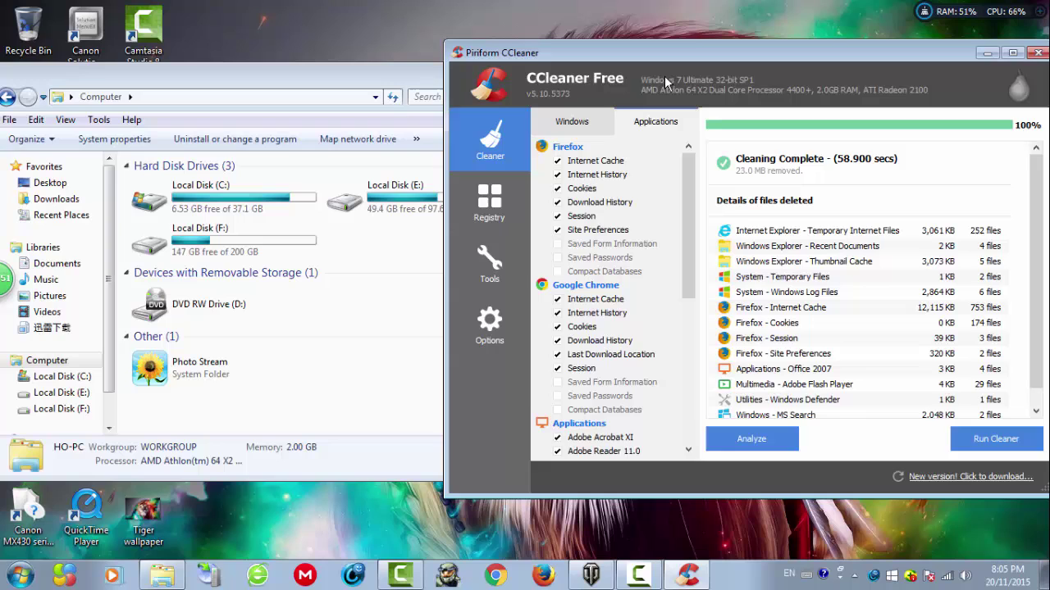
left_click(287, 201)
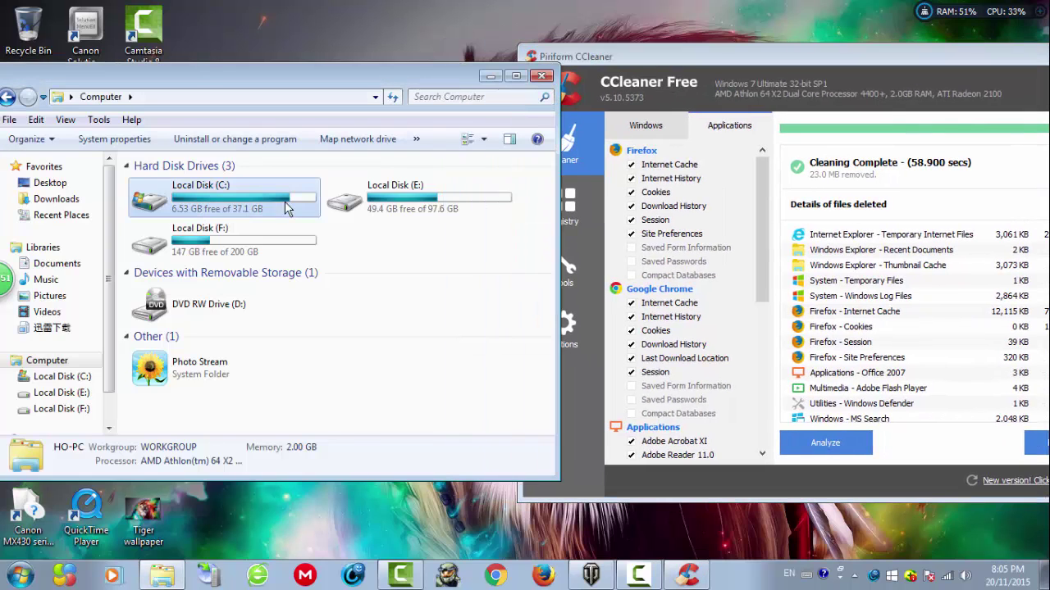
Maximize the CCleaner window to show the full Cleaning Complete report
left_click(925, 15)
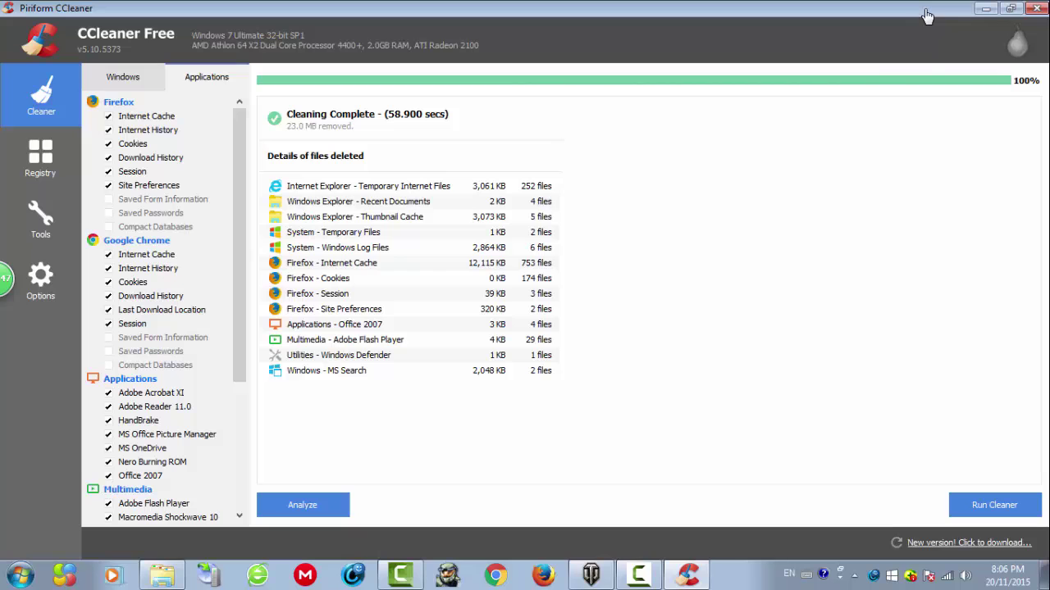
Minimize CCleaner and the Computer window to leave the desktop clear
left_click(985, 9)
left_click_drag(411, 78, 628, 57)
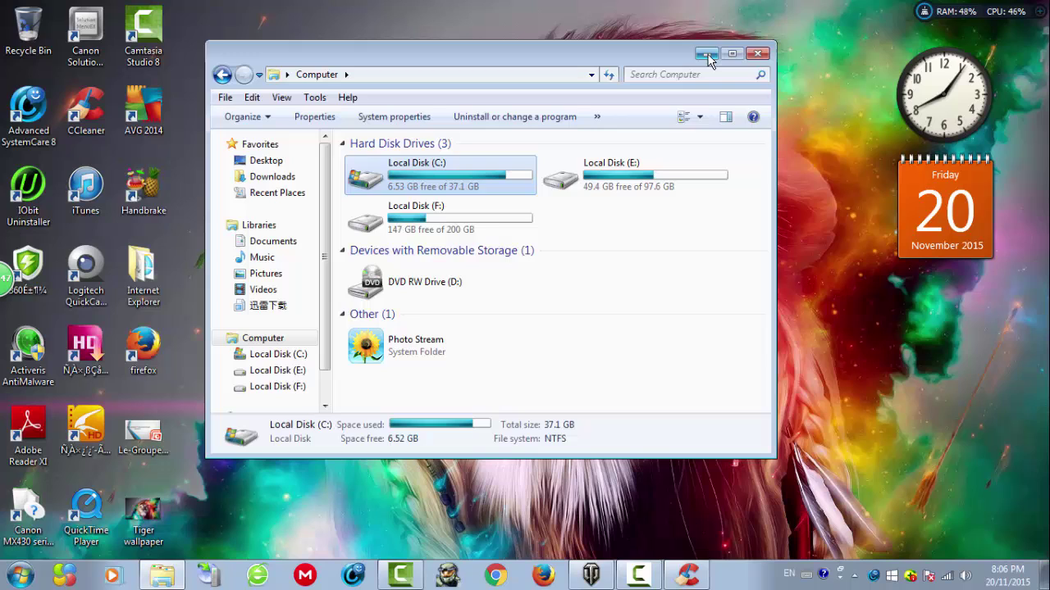
left_click(707, 54)
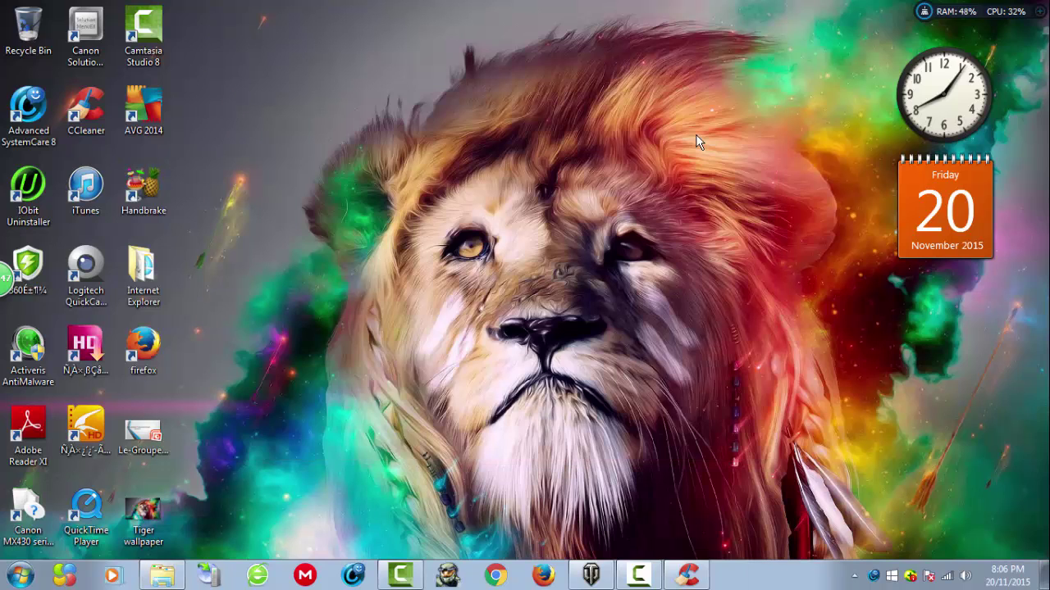